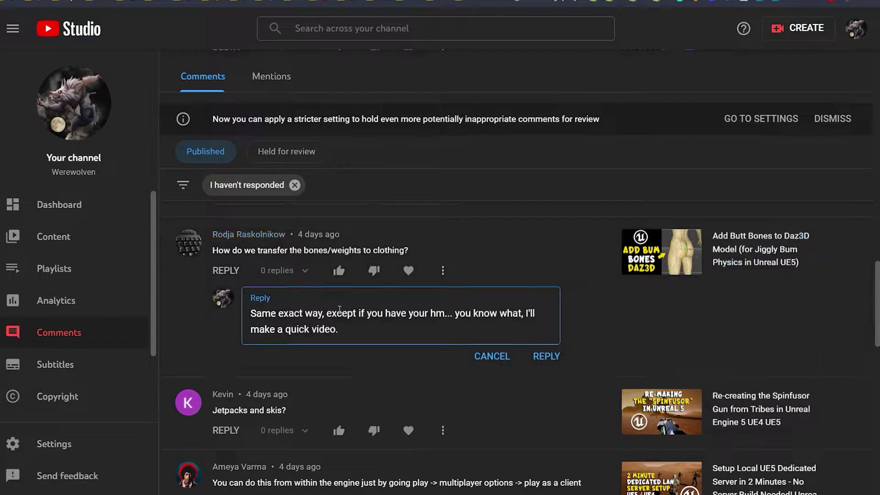
triple_click(285, 323)
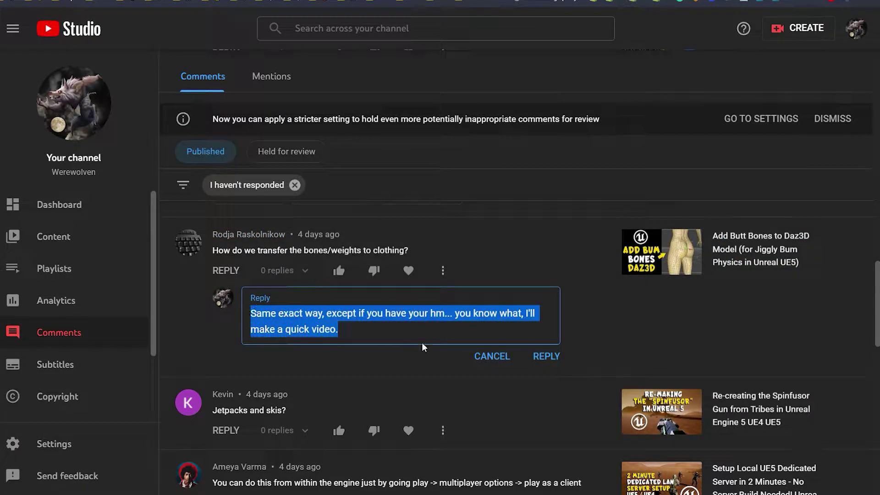
left_click(359, 330)
left_click_drag(312, 315, 319, 329)
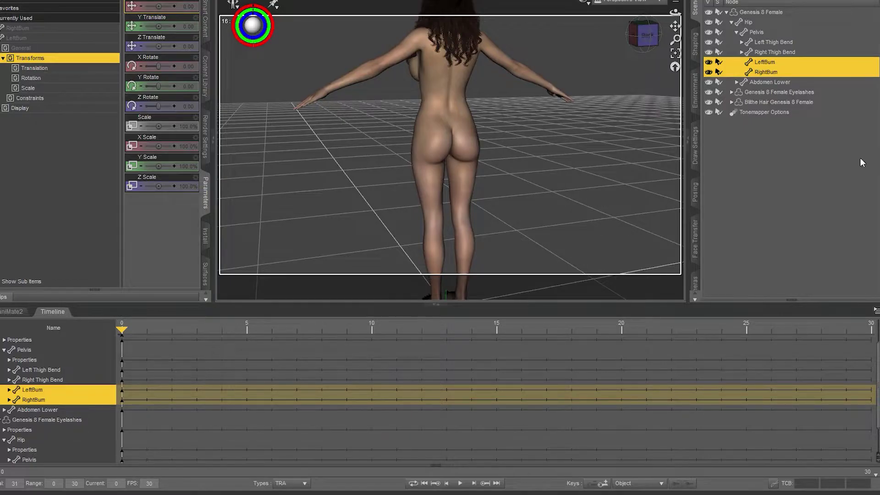
- Add the X Fashion Soft&Casual All wardrobe set to the Genesis 8 Female figure
left_click_drag(646, 36, 637, 38)
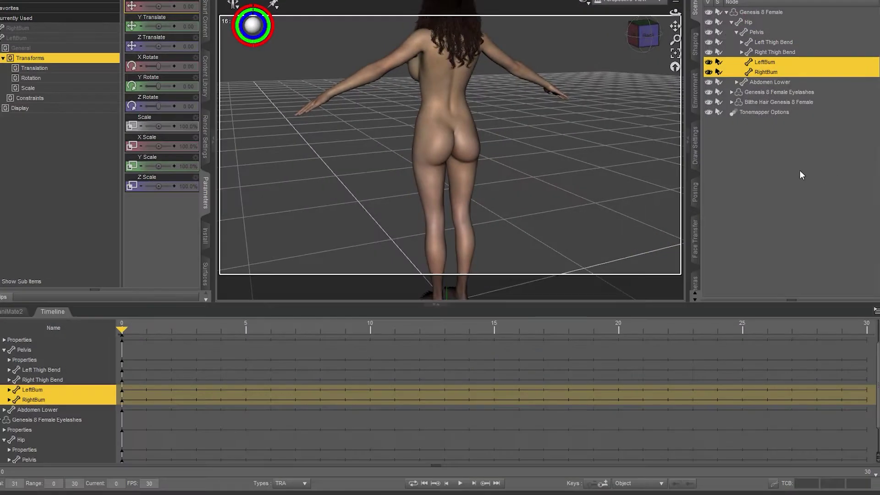
left_click(762, 13)
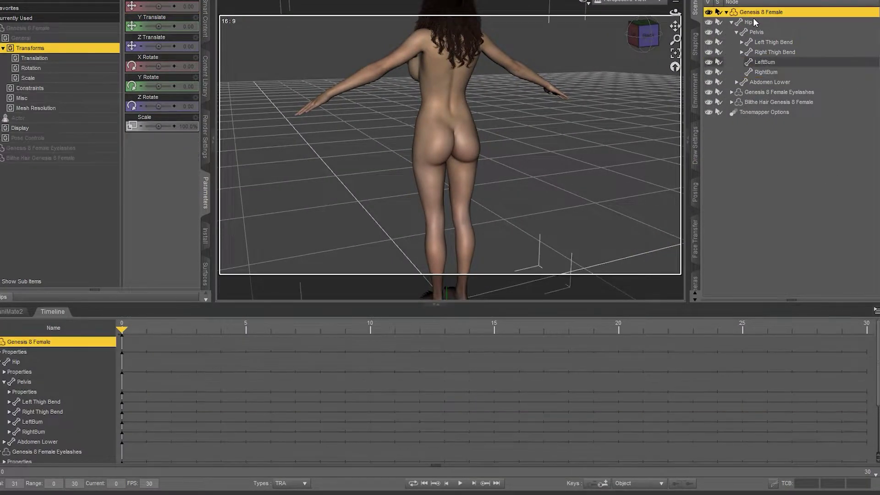
left_click(206, 22)
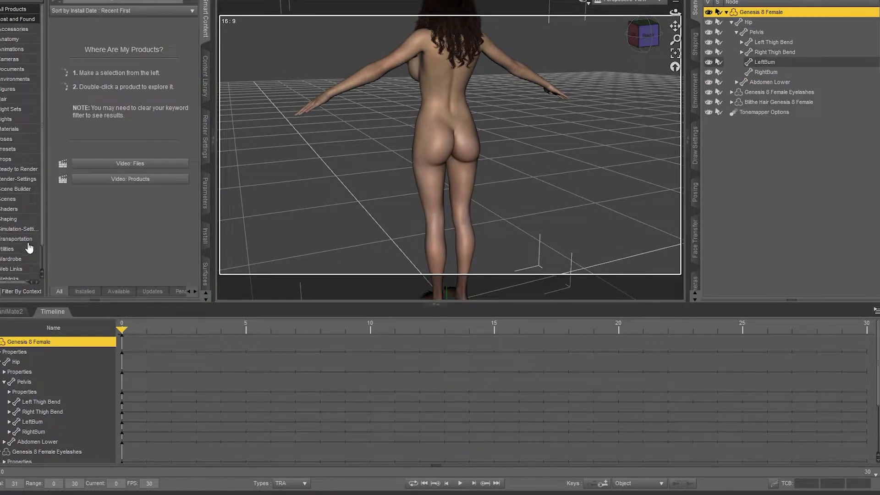
left_click(13, 260)
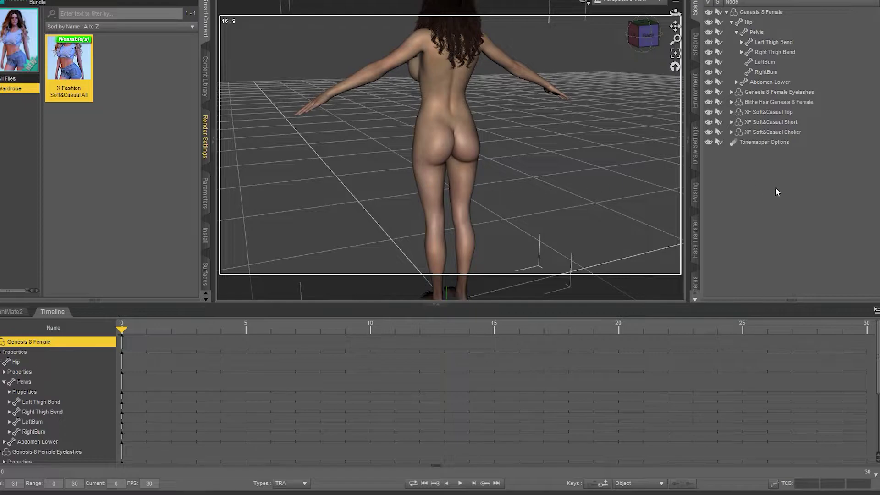
mouse_move(650, 40)
left_mouse_down()
mouse_move(661, 44)
mouse_move(655, 34)
left_mouse_up()
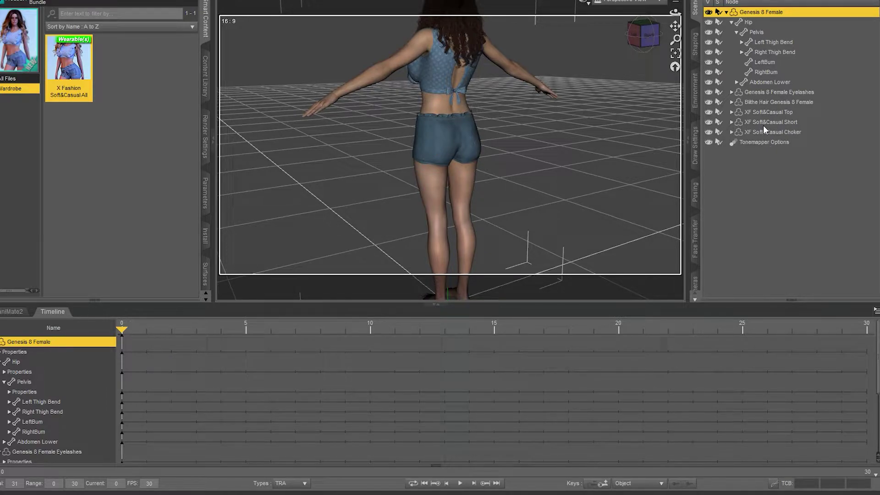
- Toggle the visibility of XF Soft&Casual Short off and on to compare the figure with and without the shorts
left_click(778, 122)
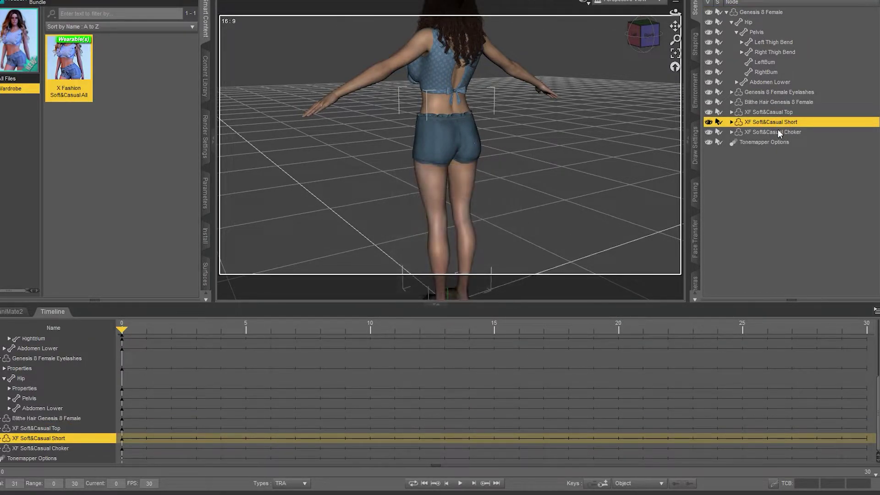
left_click(708, 122)
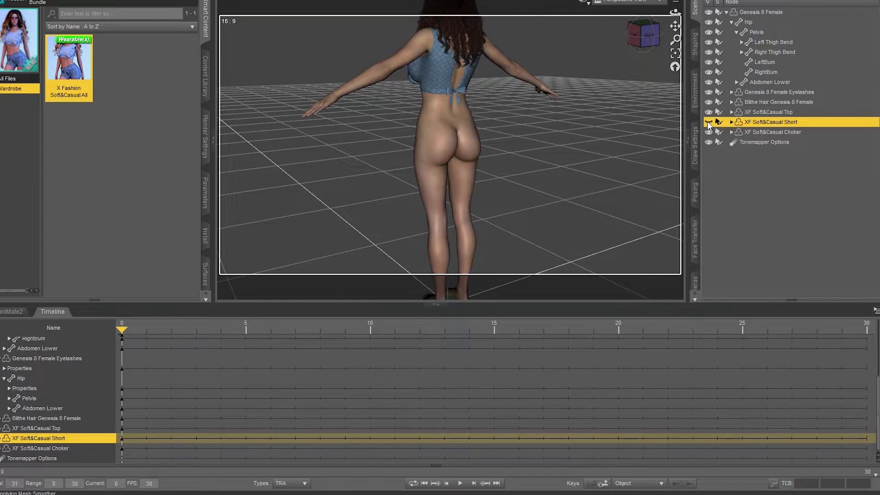
left_click(708, 122)
left_click(709, 122)
left_click(709, 122)
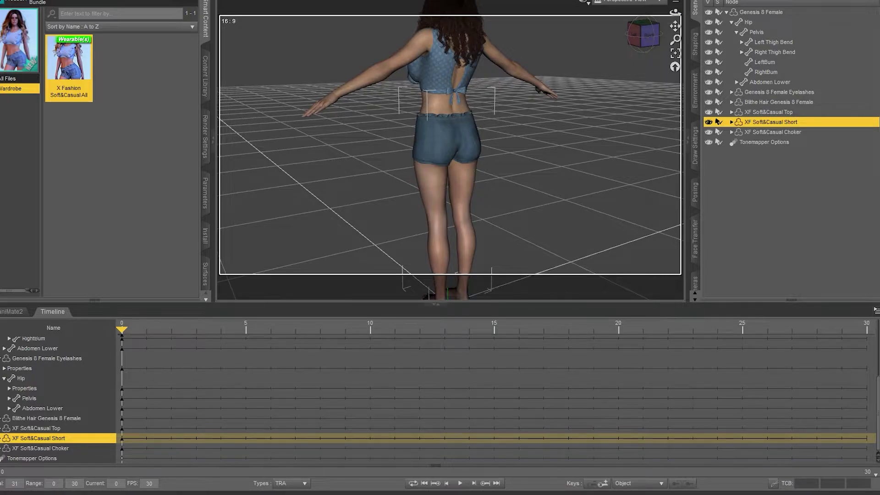
- Set up a Transfer Utility operation with Genesis 8 Female as source and XF Soft&Casual Short as target, keeping the default item shapes
left_click(13, 0)
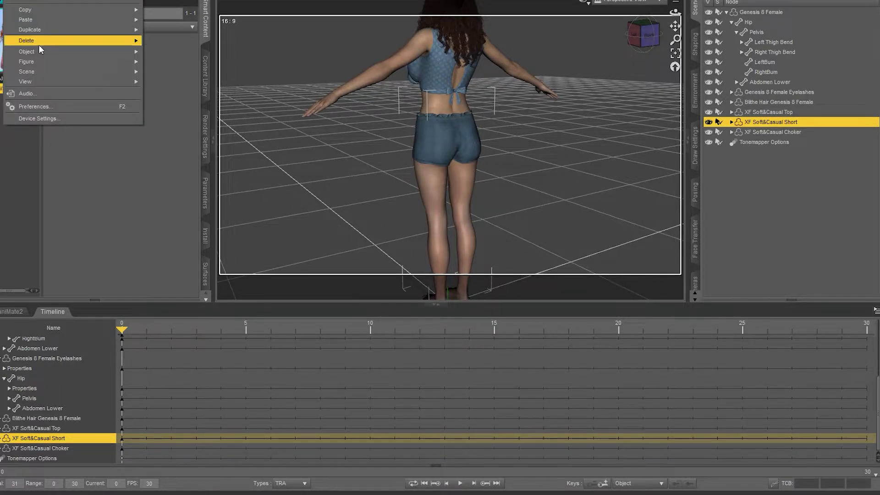
mouse_move(47, 52)
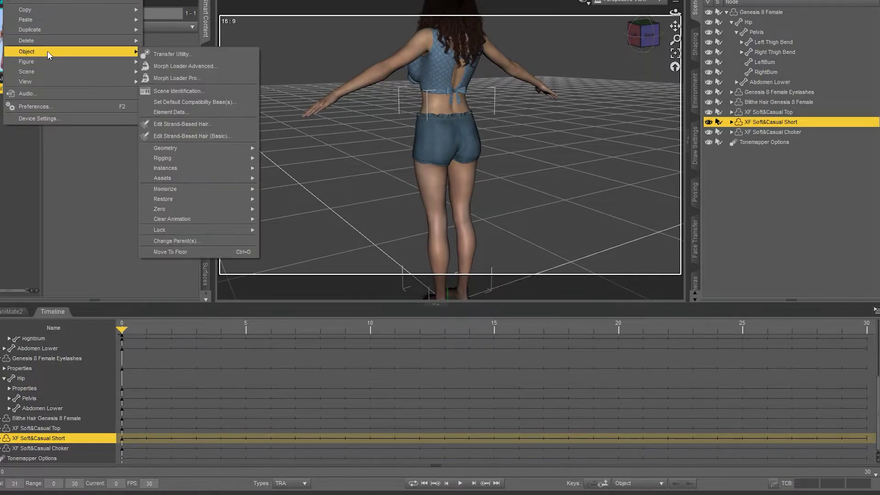
left_click(157, 60)
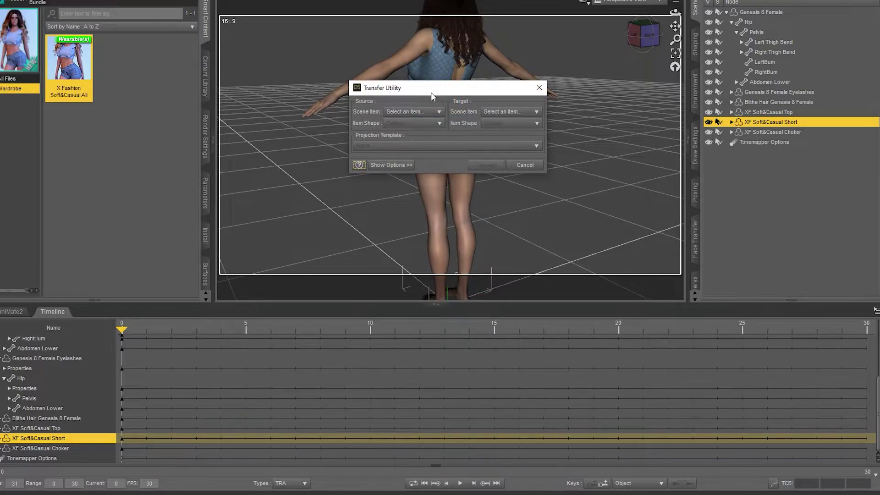
left_click(424, 113)
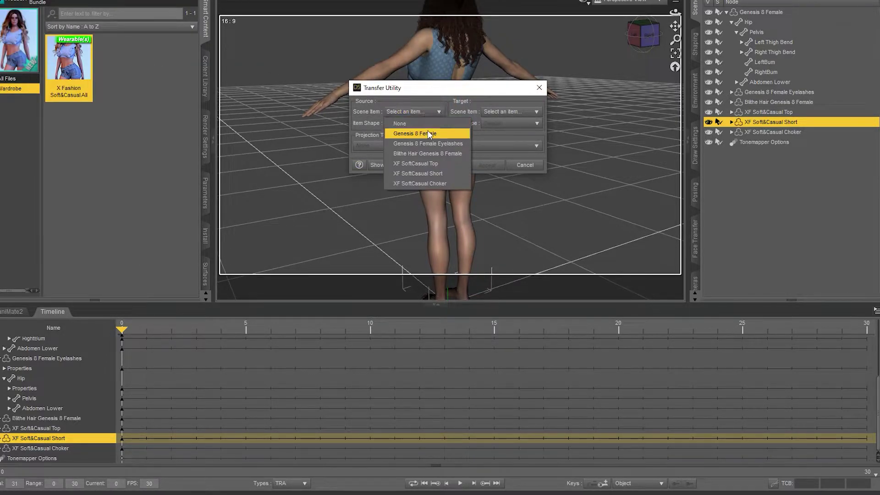
left_click(427, 134)
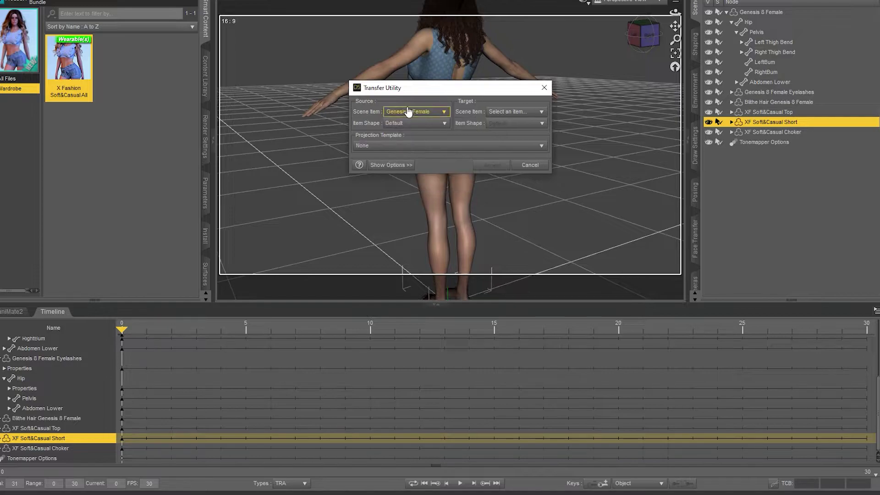
left_click(425, 123)
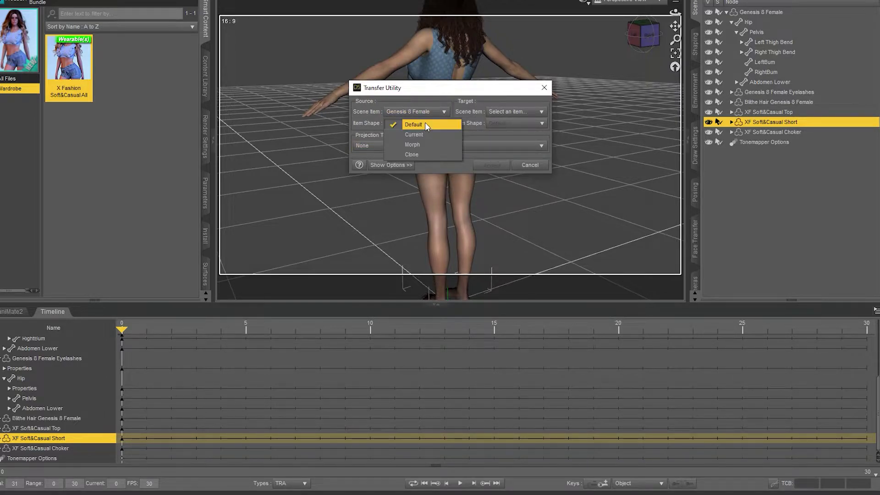
left_click(412, 89)
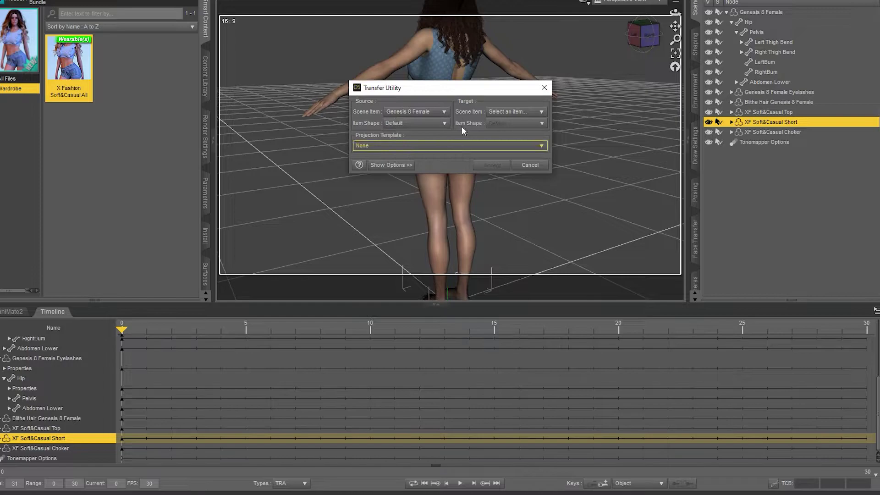
left_click(509, 112)
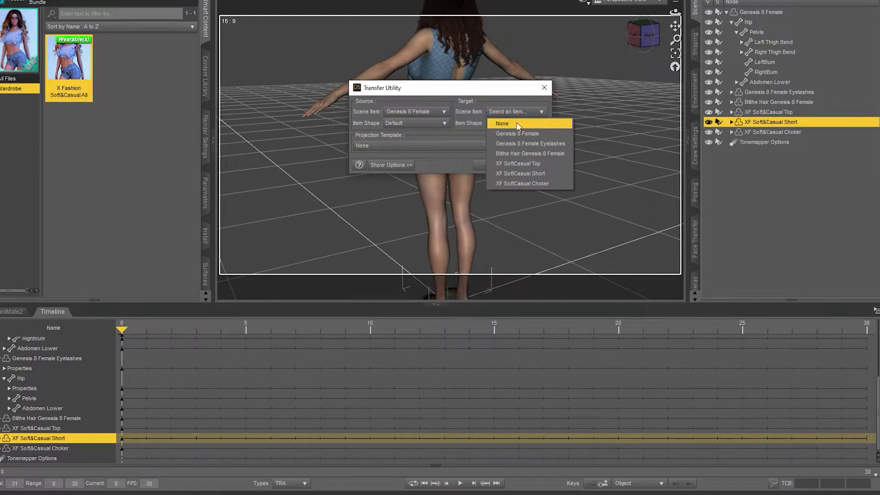
left_click(549, 173)
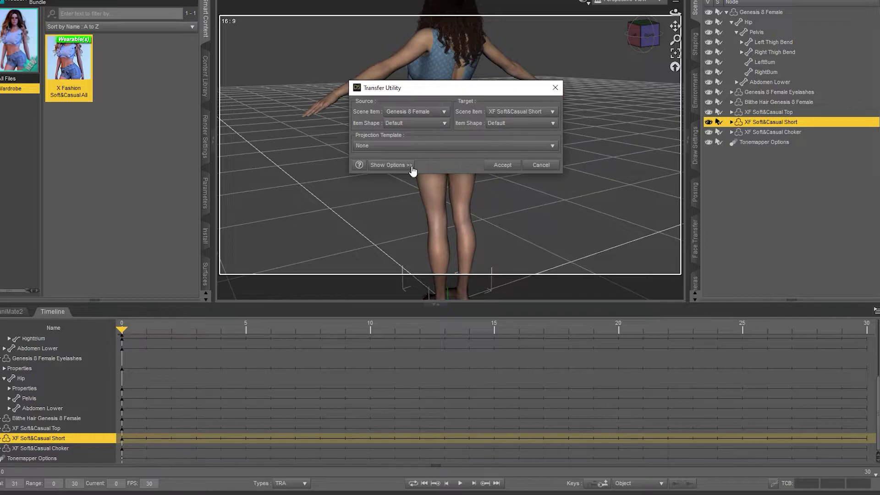
- Show the additional transfer options and run the transfer onto the shorts with Weight Maps included
left_click(392, 165)
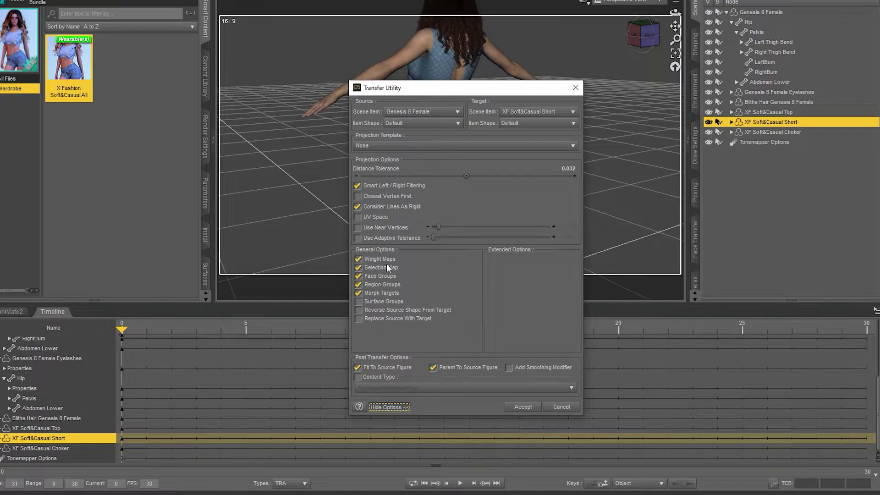
left_click(398, 207)
left_click(521, 406)
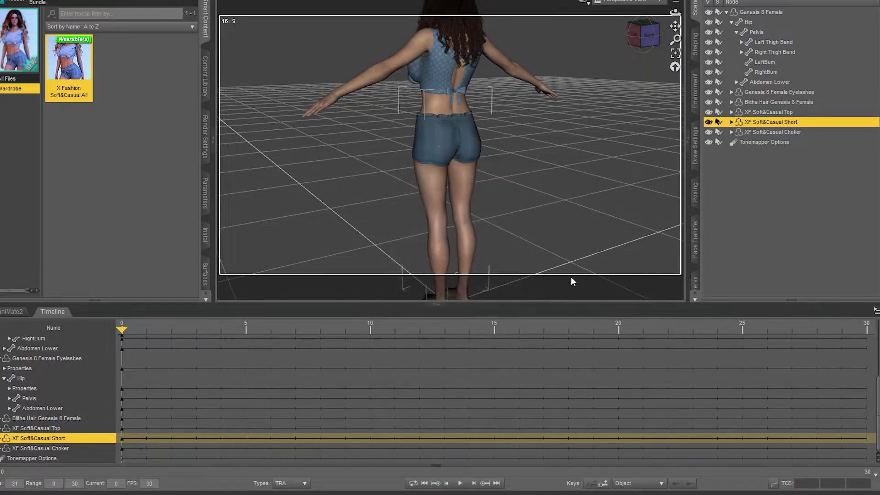
- Expand the XF Soft&Casual Short hierarchy through Hip and Pelvis and select its LeftBum and RightBum bones
left_click(732, 122)
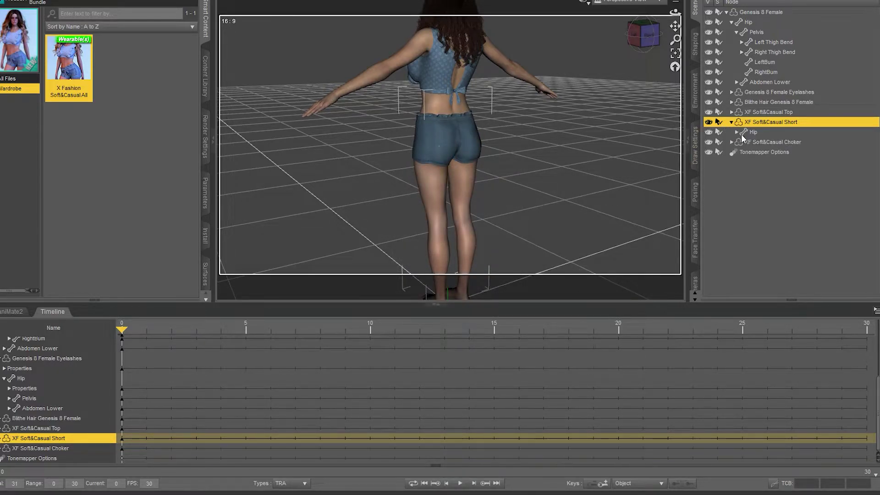
left_click(737, 132)
left_click(743, 142)
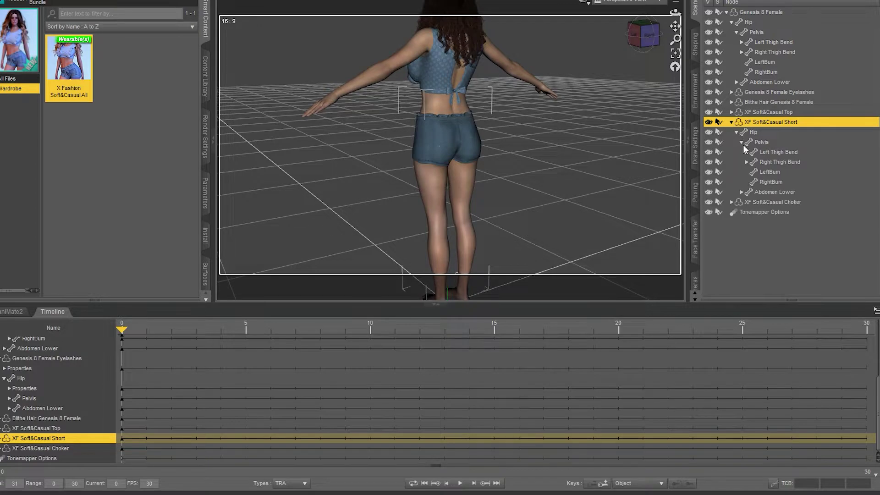
left_click(776, 156)
left_click(775, 162)
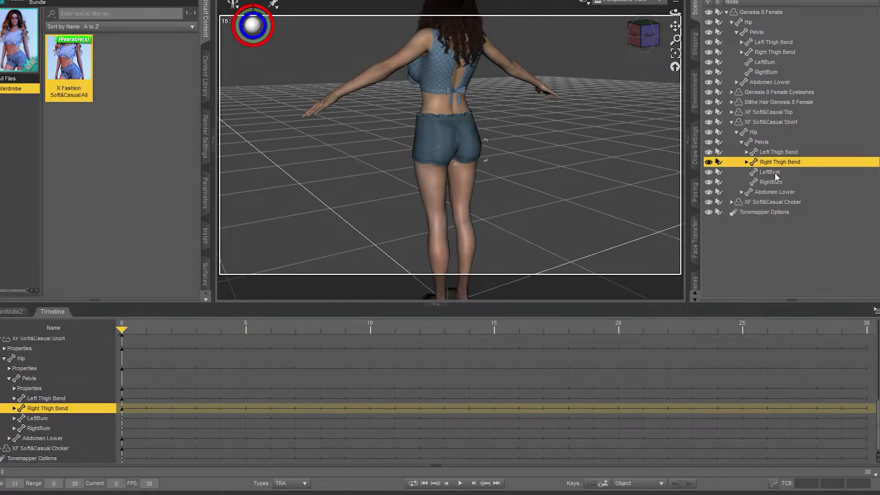
left_click(775, 173)
left_click(773, 182, "ctrl")
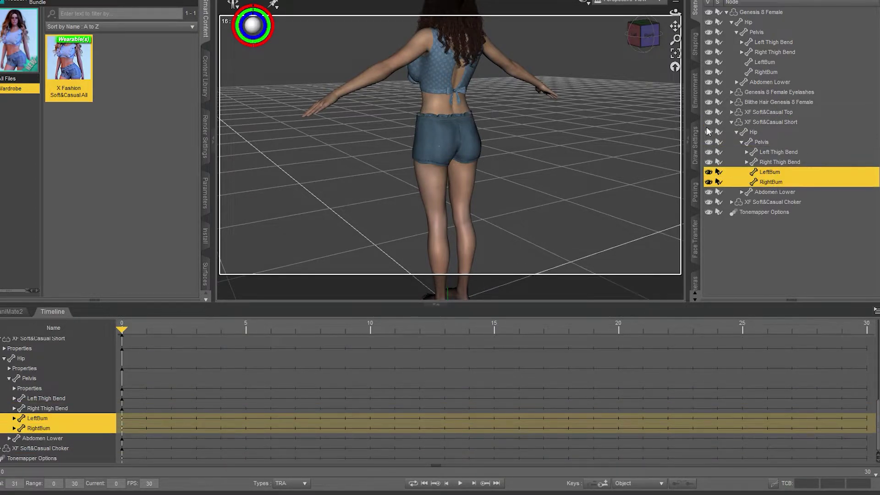
- Display the shorts' skeleton in the viewport with the Joint Editor tool and examine the bum bones from several angles
mouse_move(637, 50)
left_mouse_down()
mouse_move(647, 49)
mouse_move(634, 51)
left_mouse_up()
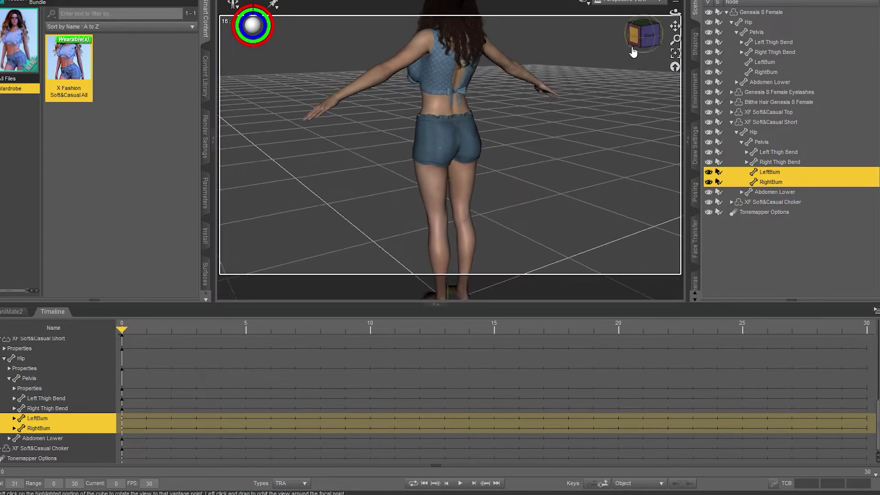
scroll(578, 103, "down", 1)
scroll(578, 103, "up", 5)
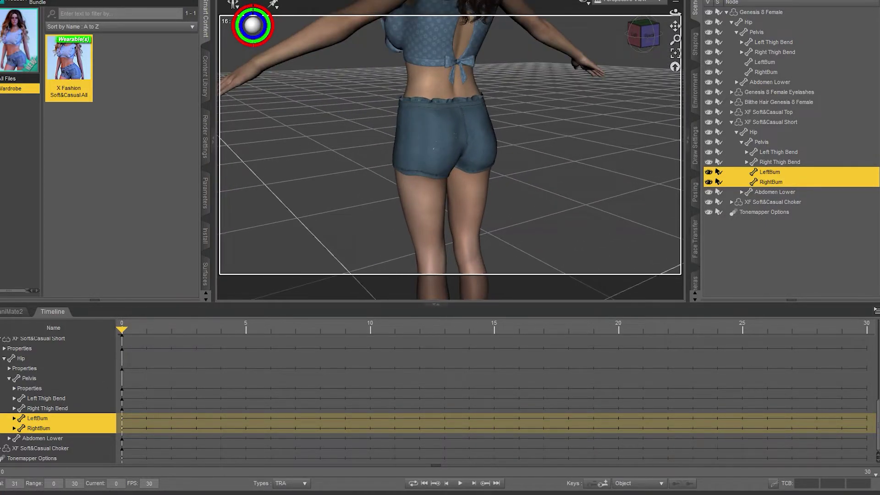
left_click(50, 0)
left_click(88, 96)
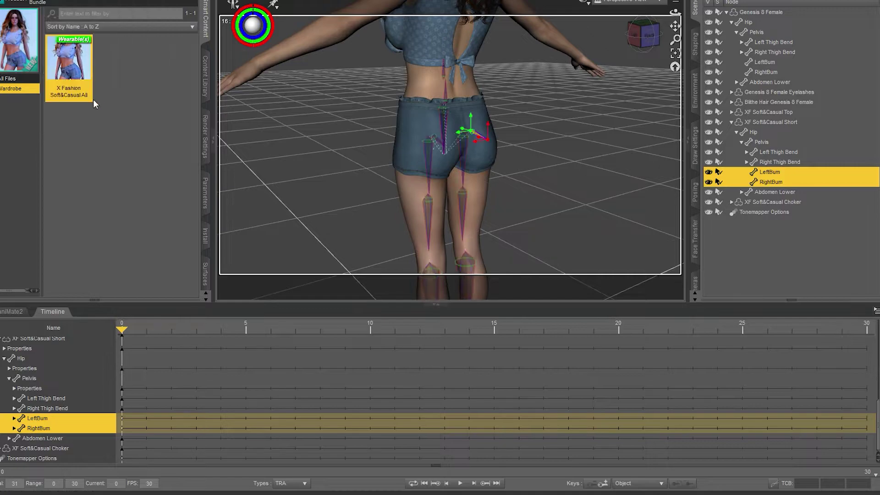
left_click(635, 37)
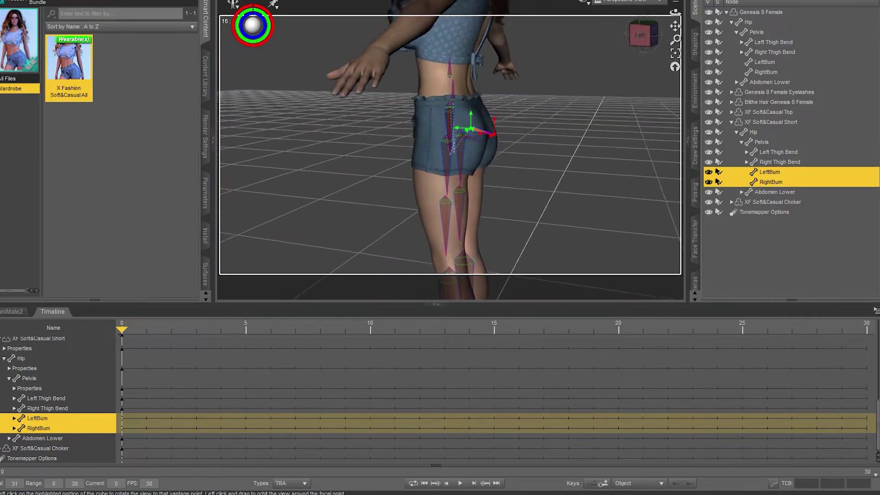
left_click(649, 44)
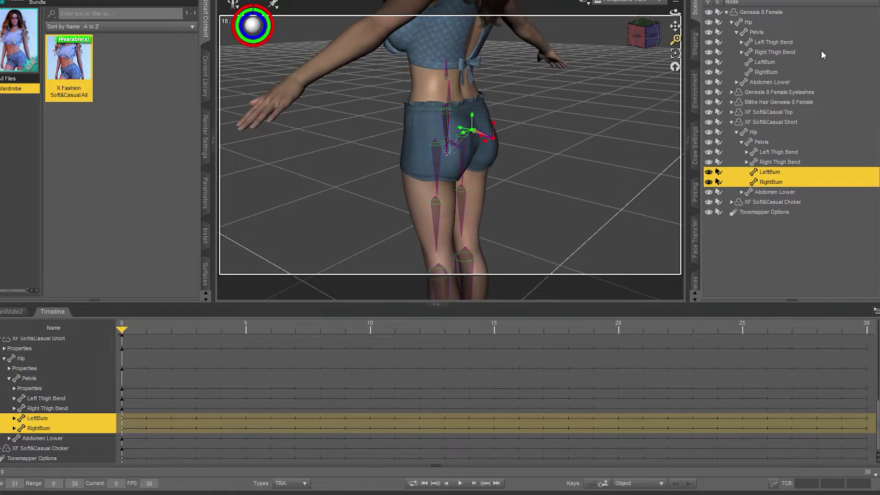
- Select the LeftBum and RightBum bones of Genesis 8 Female and hide the figure to inspect the shorts with the bones
left_click(765, 62)
left_click(760, 73)
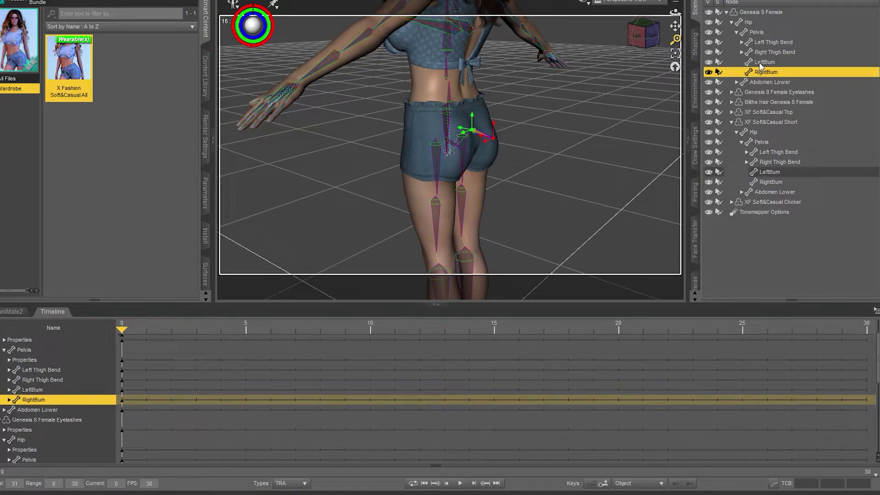
left_click(761, 63, "ctrl")
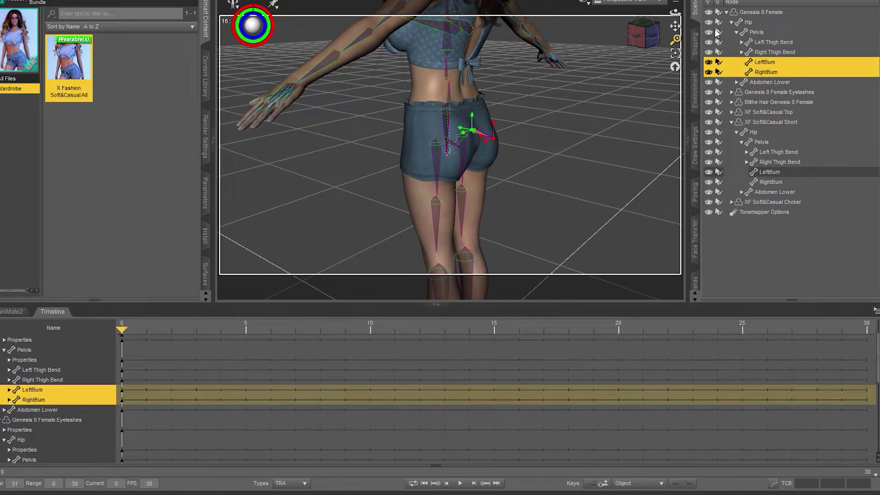
left_click(709, 12)
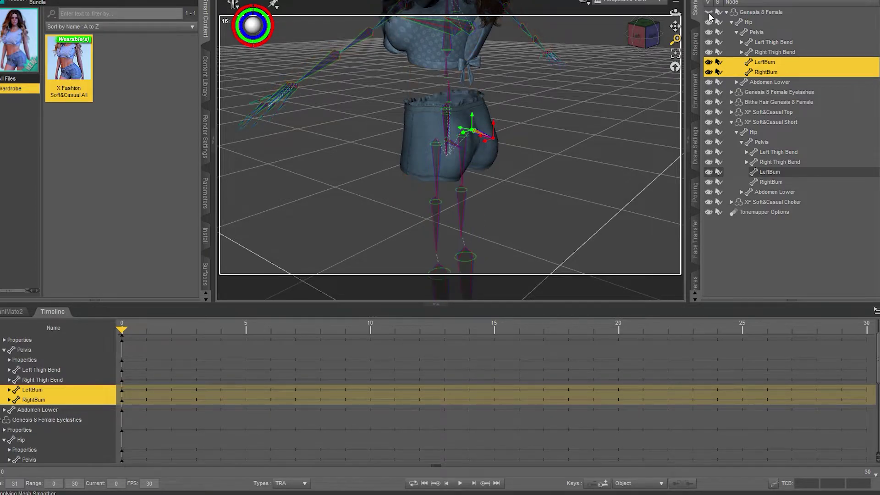
left_click(653, 34)
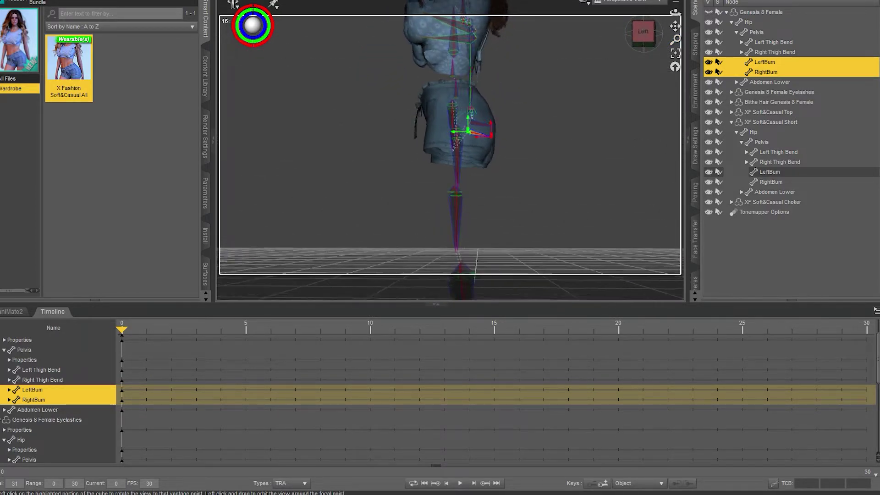
left_click_drag(653, 35, 396, 17)
scroll(515, 170, "down", 2)
scroll(515, 170, "up", 4)
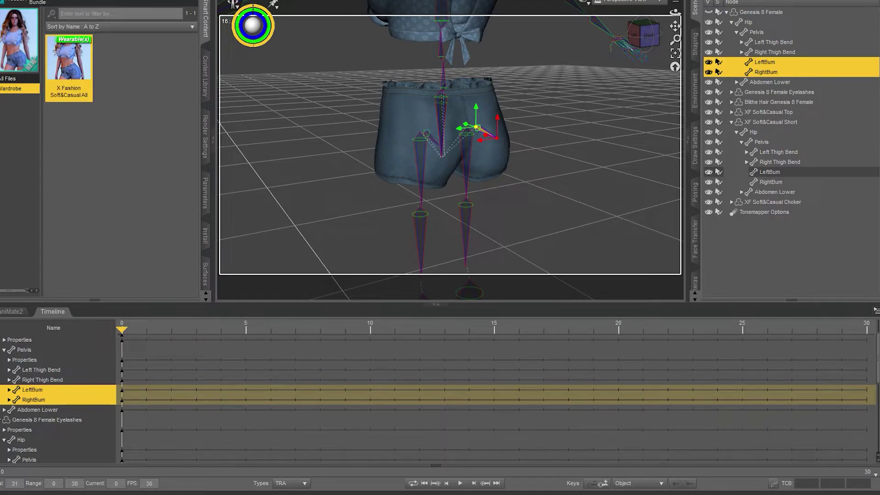
- Activate the Node Weight Map Brush, show its tool settings and display the General Weights map for the figure's selected bum bones
left_click(51, 1)
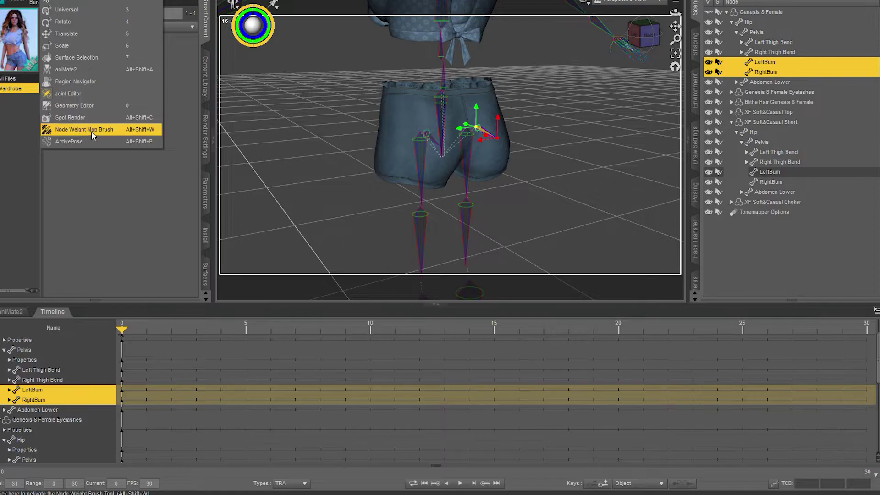
left_click(92, 132)
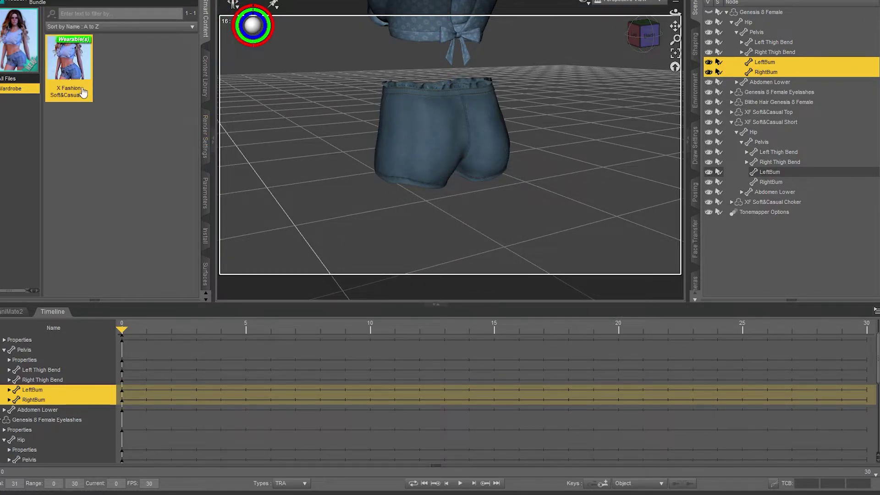
left_click(204, 213)
left_click(205, 233)
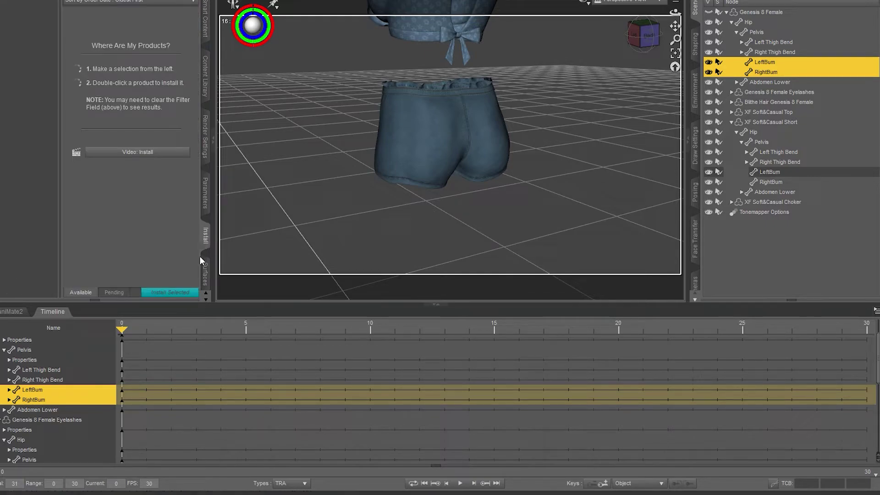
scroll(205, 281, "down", 2)
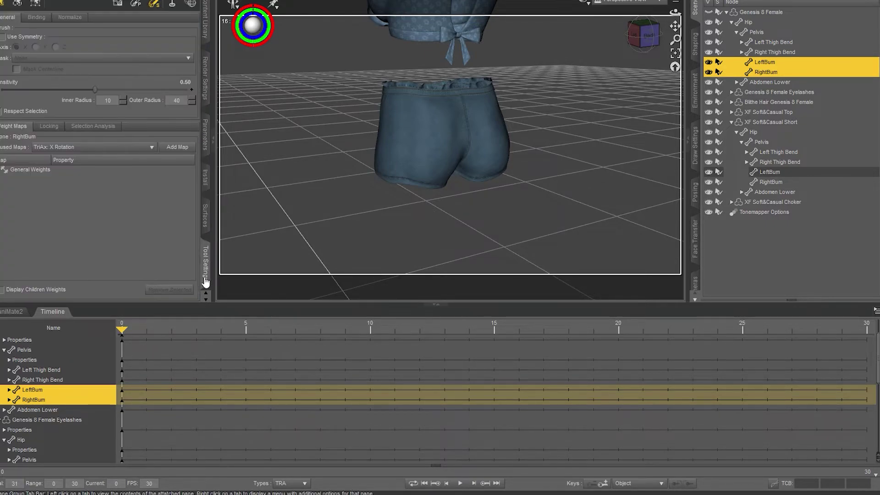
left_click(36, 171)
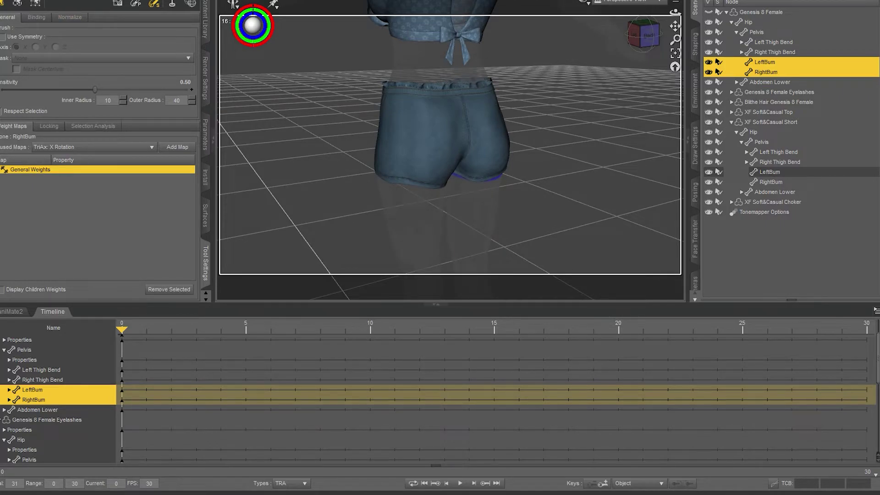
- Select the LeftBum and RightBum bones of XF Soft&Casual Short and display their General Weights map
left_click(772, 171)
left_click(764, 182)
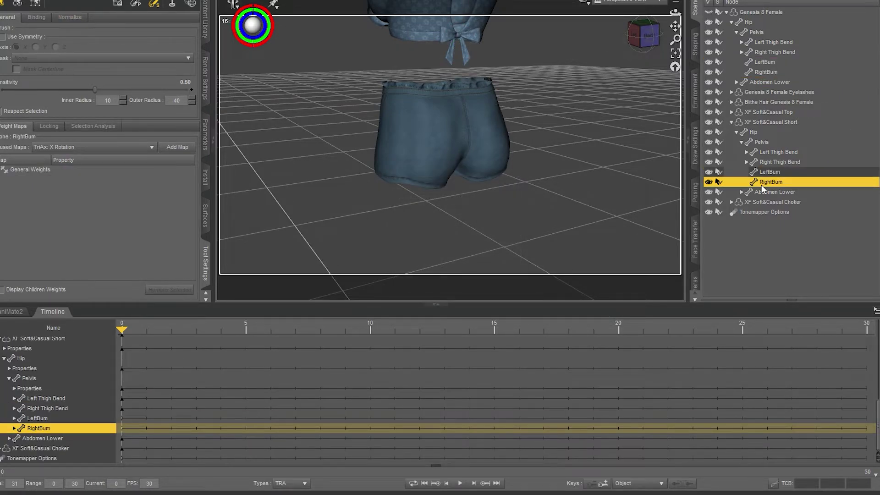
left_click(764, 176)
left_click(764, 182, "ctrl")
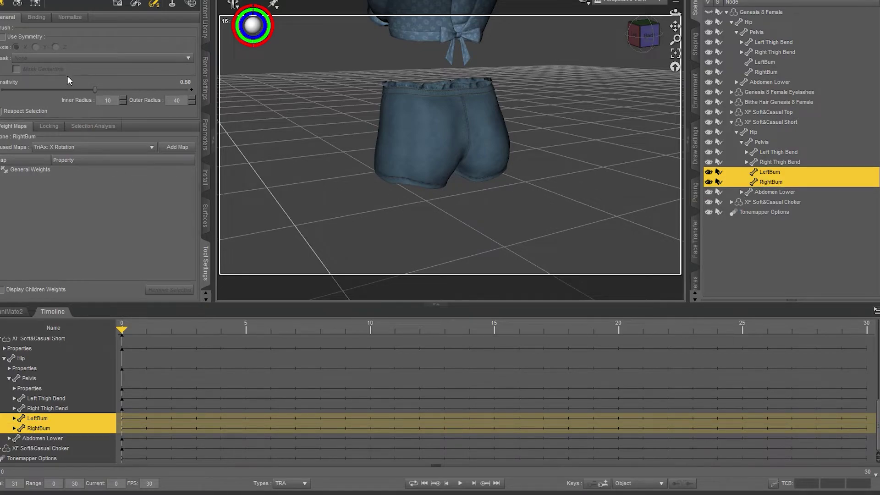
left_click(30, 170)
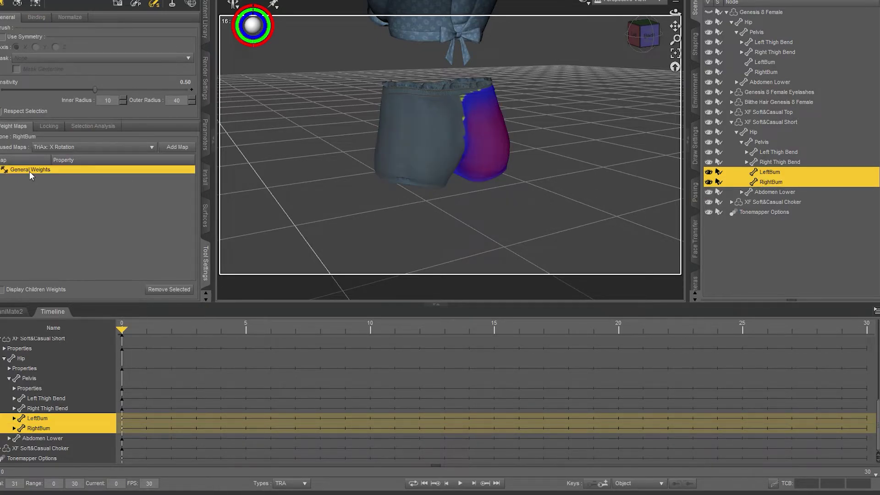
- Compare the General Weights of the shorts' LeftBum and RightBum bones one at a time, from behind and from the side
left_click(644, 35)
left_click_drag(644, 35, 637, 39)
left_click(770, 180)
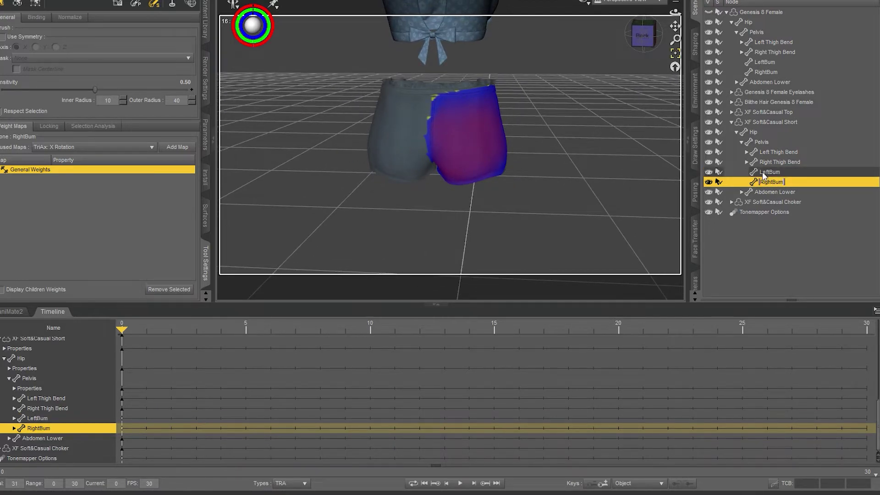
left_click(764, 173)
left_click(769, 185)
left_click(765, 171)
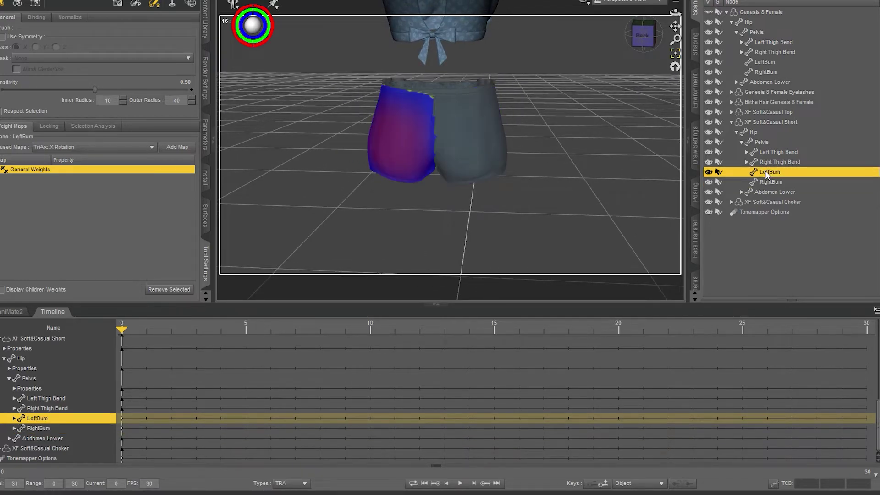
left_click(764, 182)
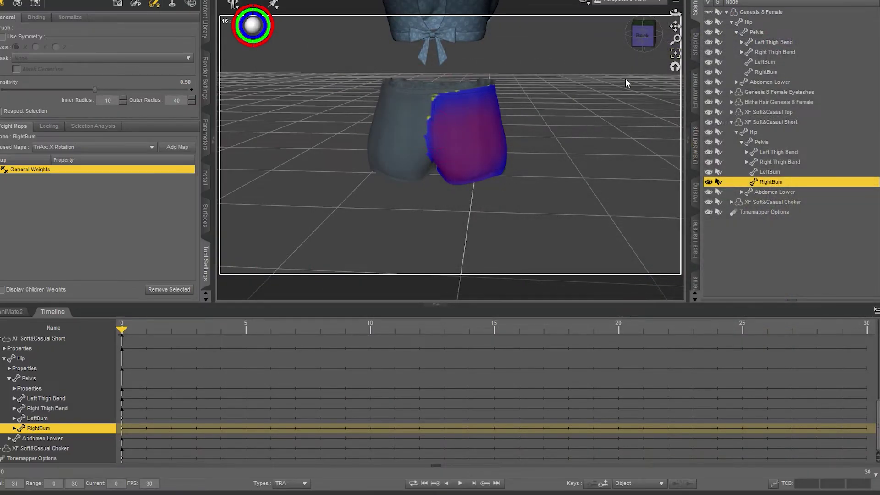
left_click_drag(642, 40, 665, 48)
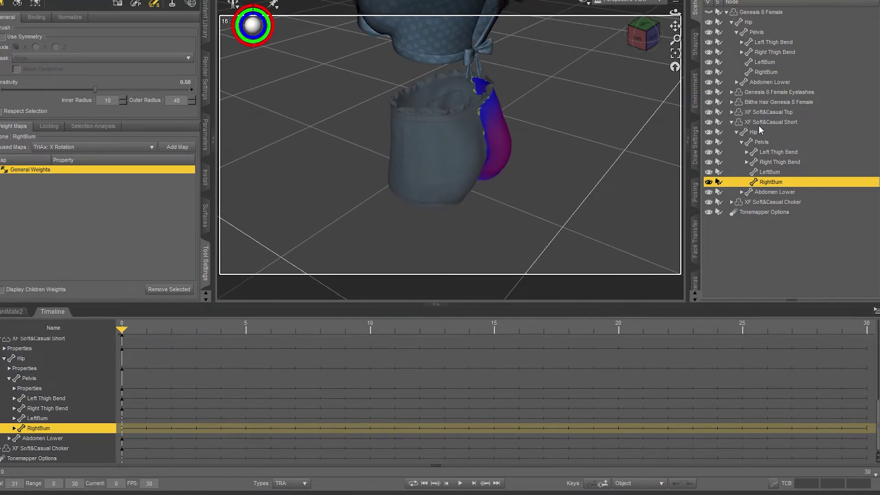
- Select the whole XF Soft&Casual Short item and examine its shape from the back, side and front
left_click(759, 124)
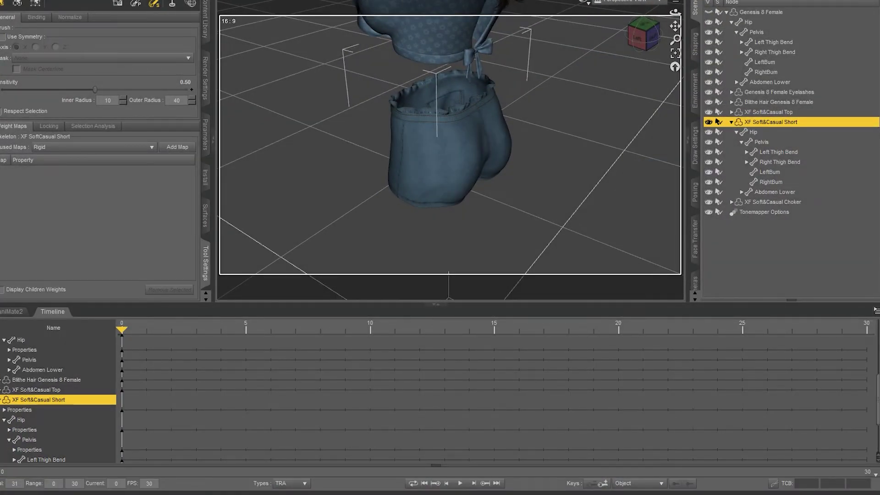
mouse_move(643, 38)
left_mouse_down()
mouse_move(643, 23)
mouse_move(679, 55)
mouse_move(641, 28)
left_mouse_up()
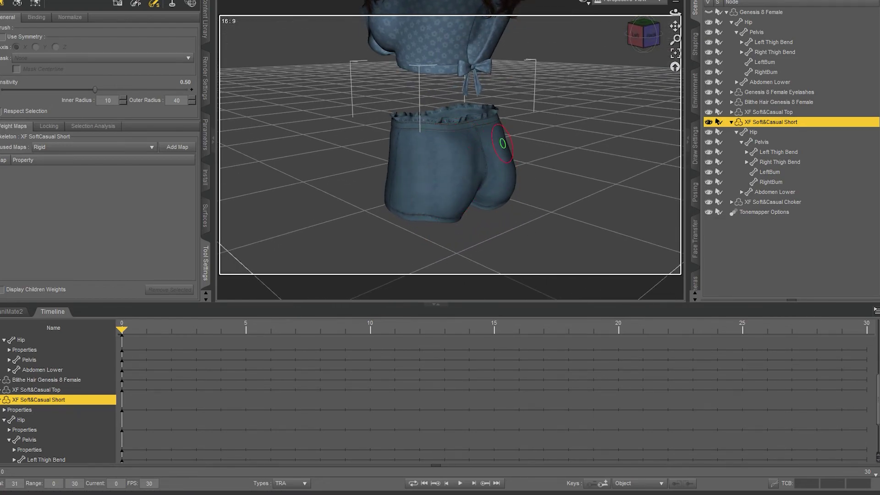
left_click_drag(643, 34, 654, 36)
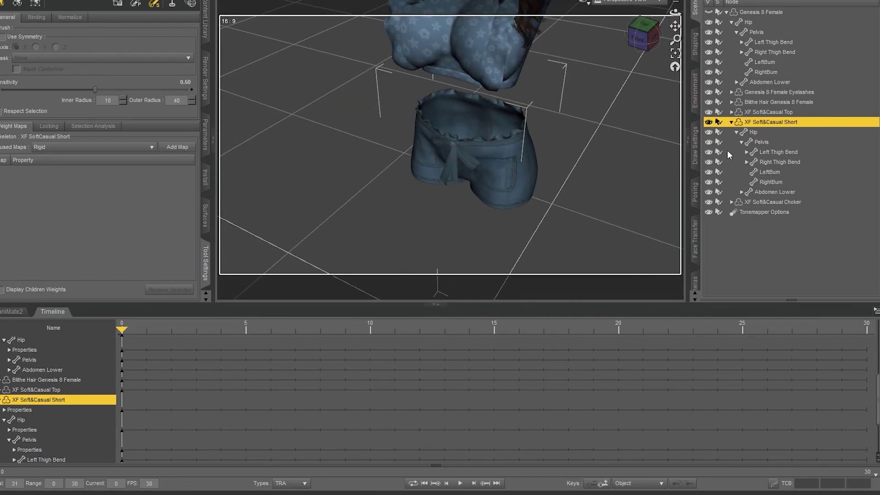